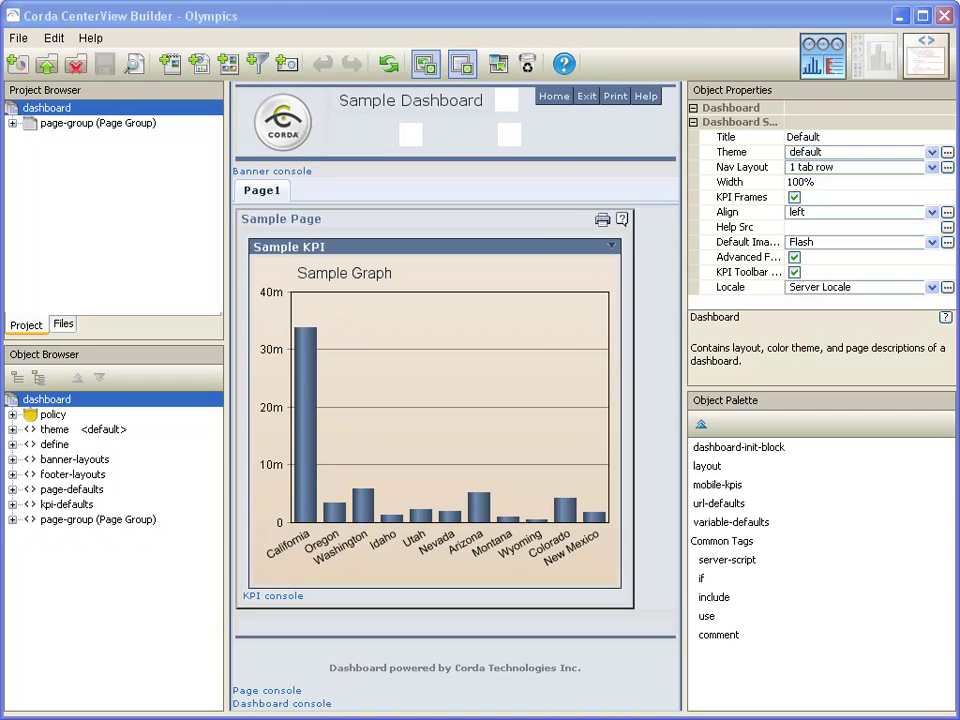
Step: Start a new Datafunnel named medals, using the guided wizard to create it
left_click(258, 64)
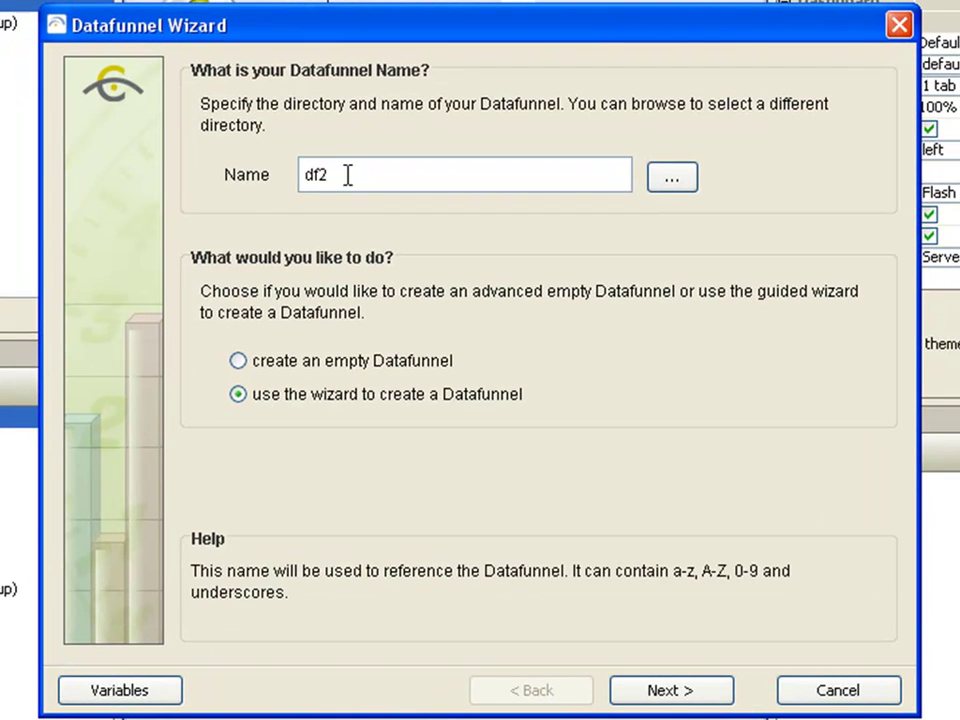
left_click_drag(347, 175, 272, 189)
type("medals")
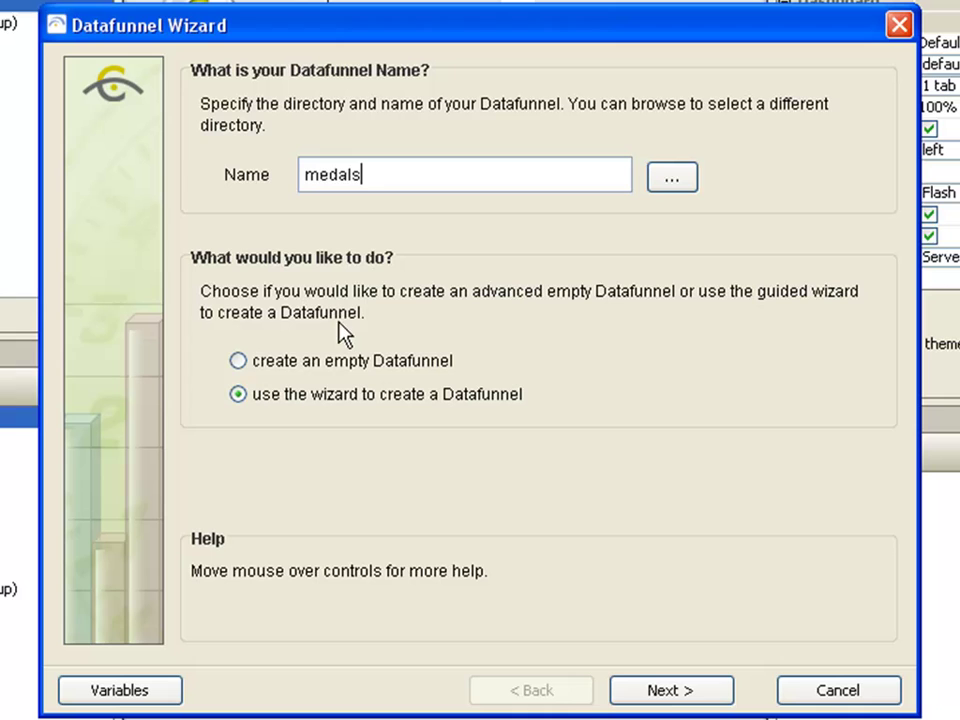
left_click(669, 692)
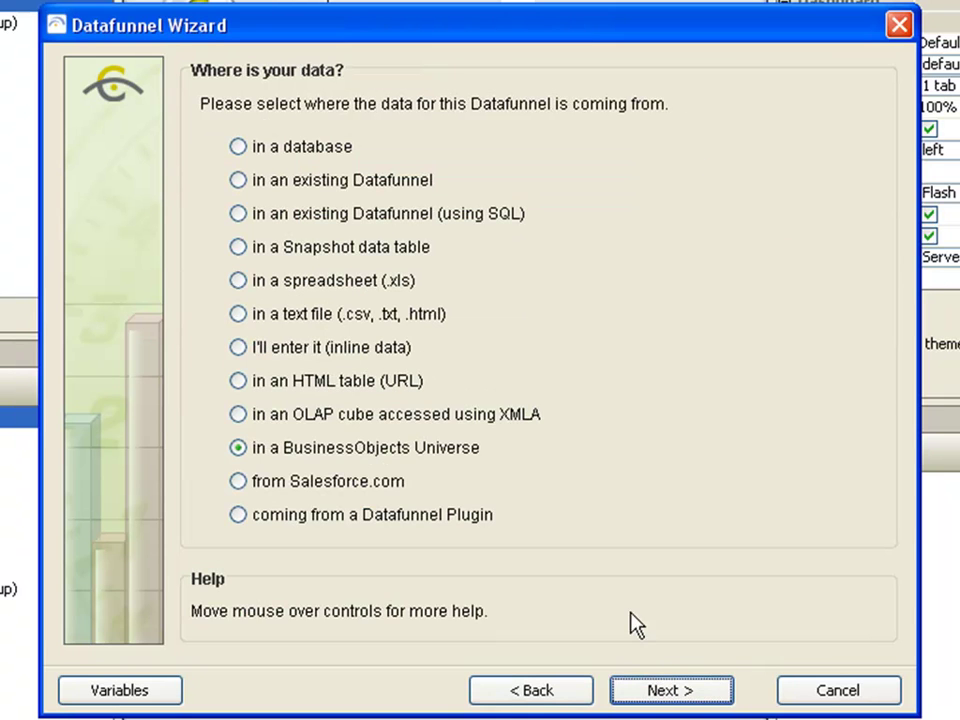
Step: Choose a spreadsheet as the data source, load the Medals sheet of Olympics.xls, and finish creating the Datafunnel
left_click(240, 281)
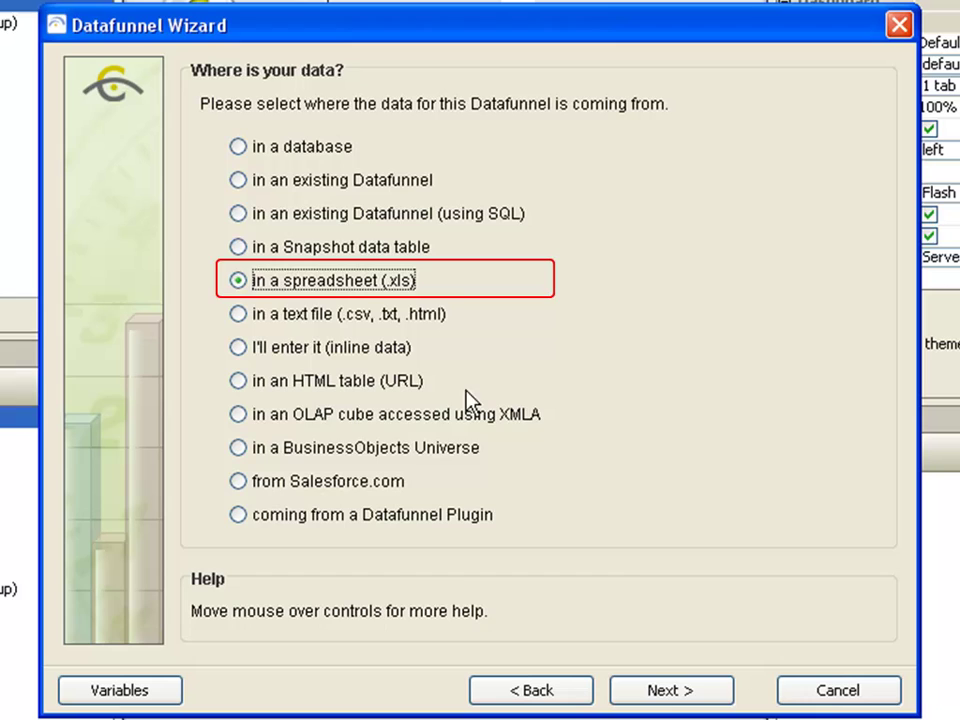
left_click(690, 690)
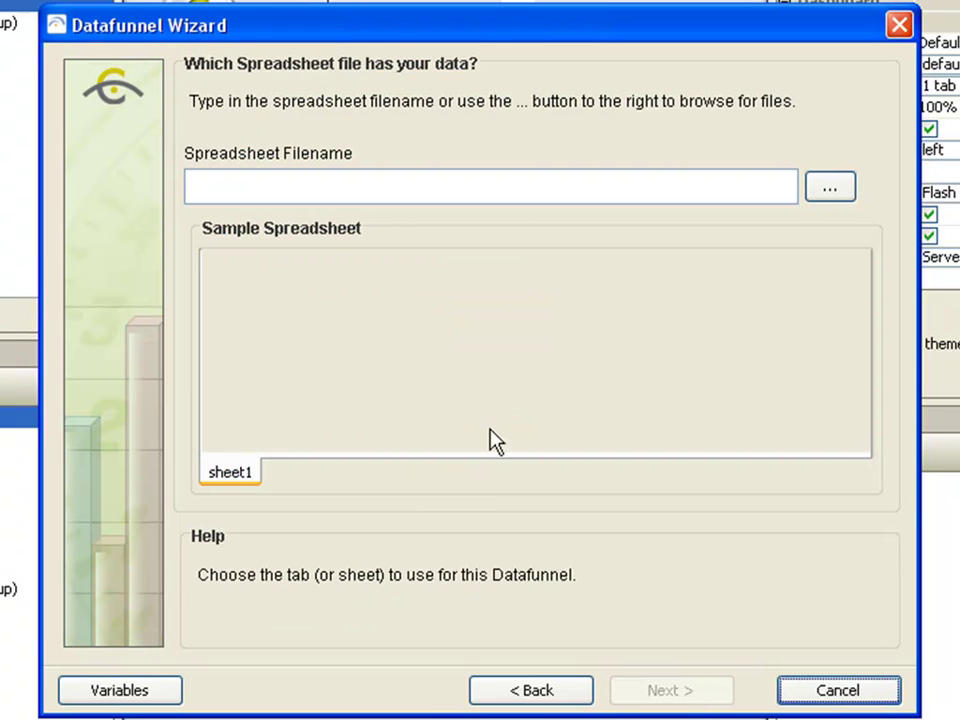
left_click(836, 200)
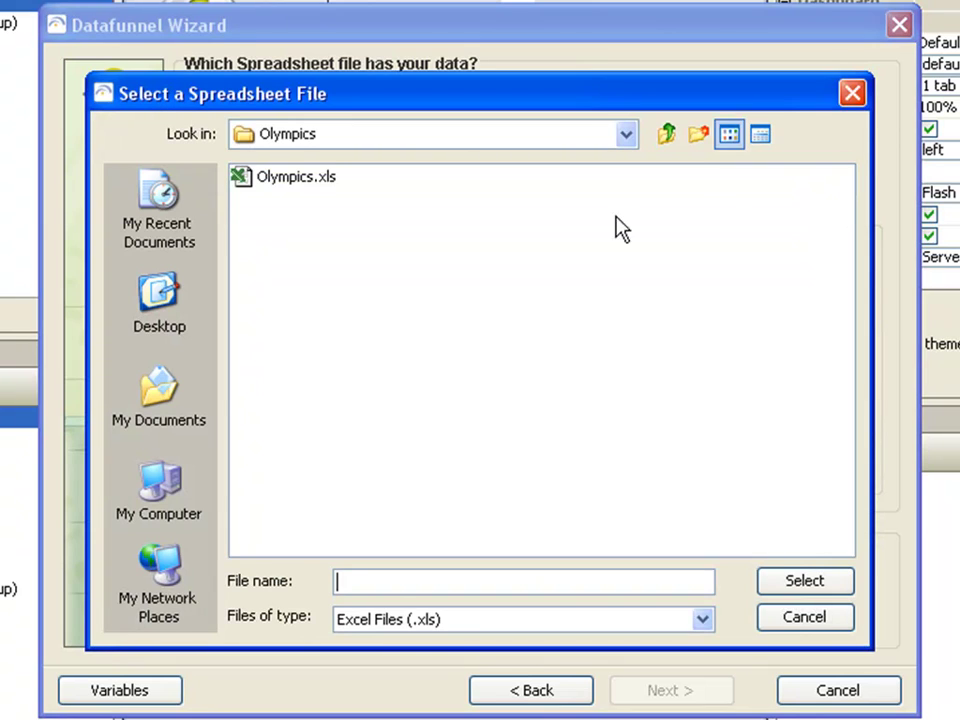
left_click(300, 180)
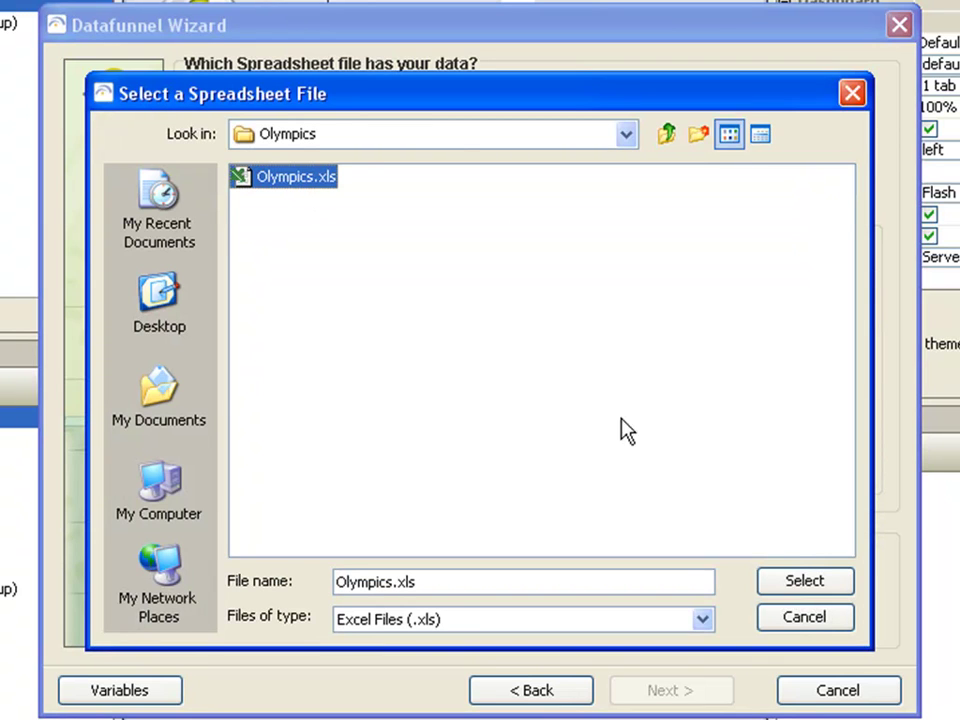
left_click(803, 583)
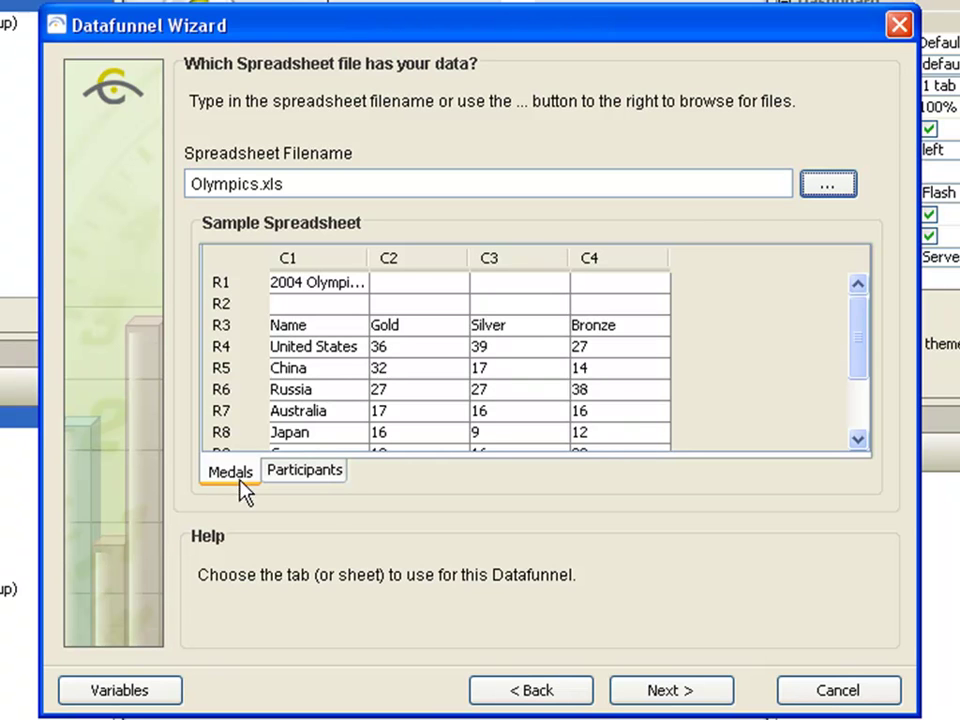
left_click(640, 694)
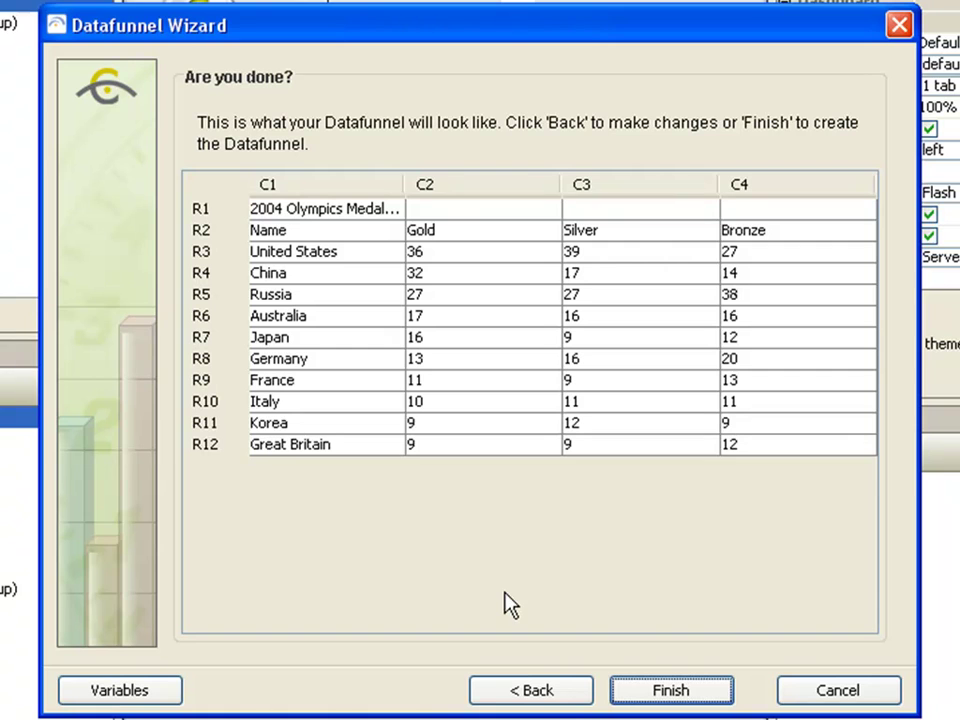
left_click(650, 690)
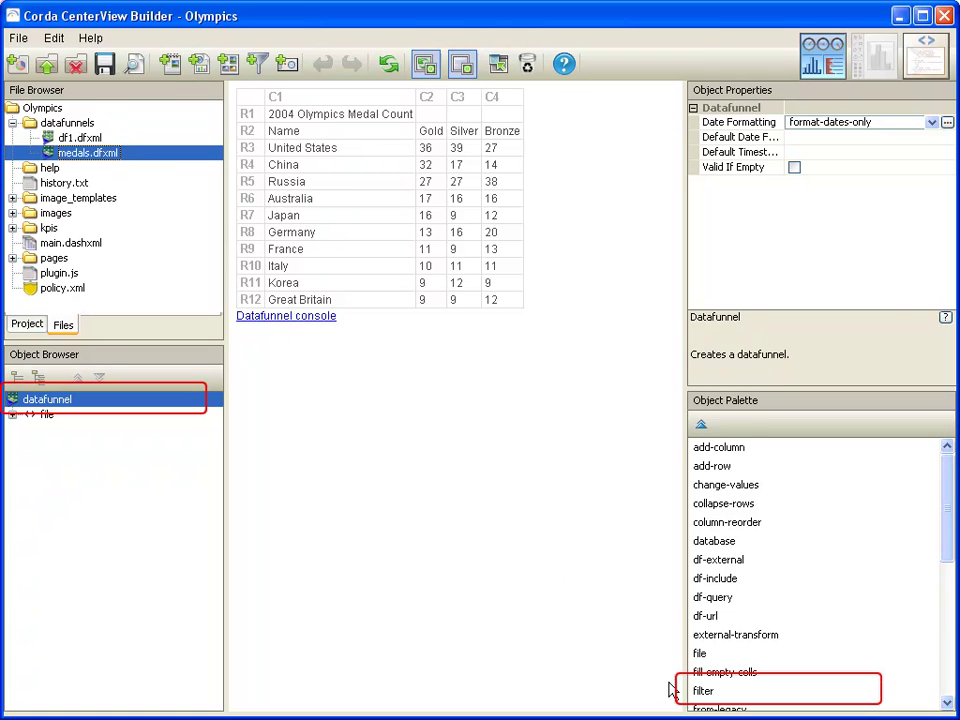
Step: Add a filter to the medals datafunnel that disables rows:1
left_click(706, 691)
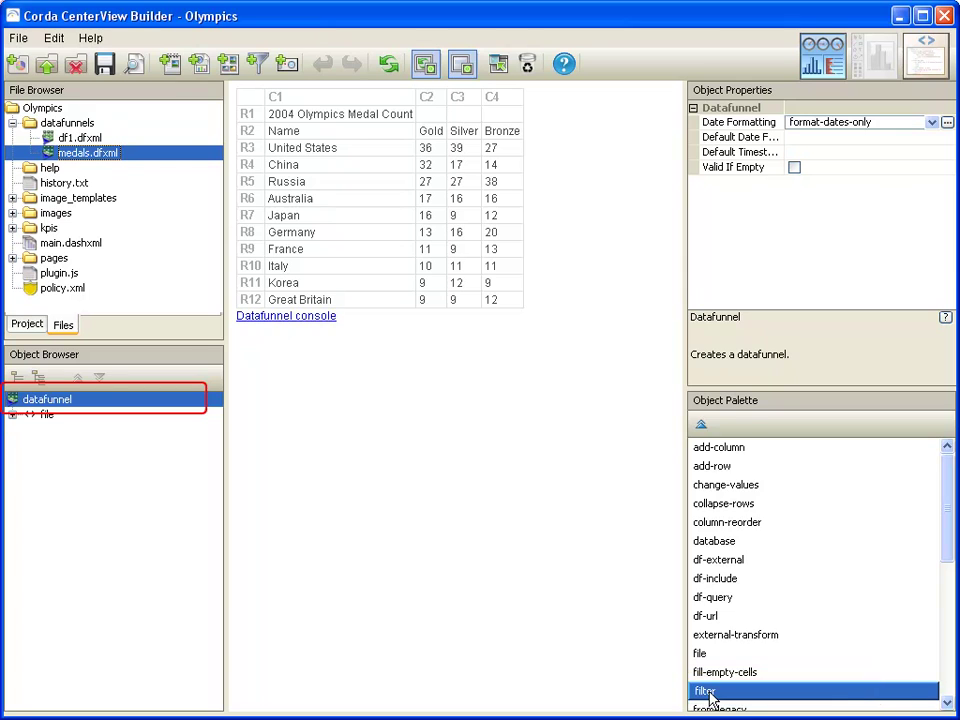
double_click(708, 692)
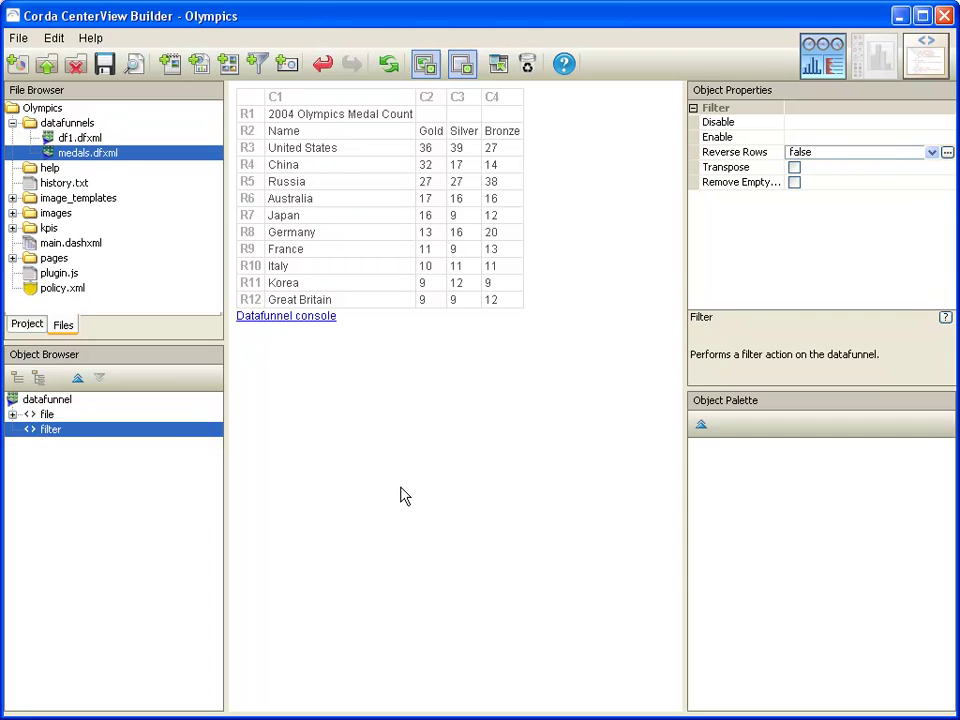
left_click(804, 121)
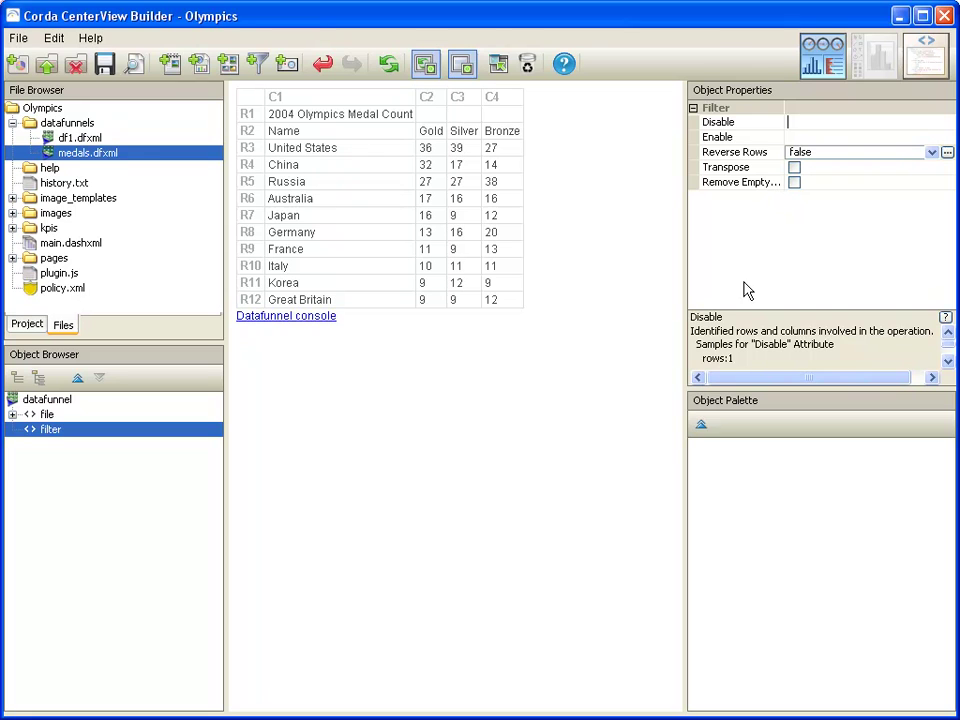
left_click(724, 362)
key("Tab")
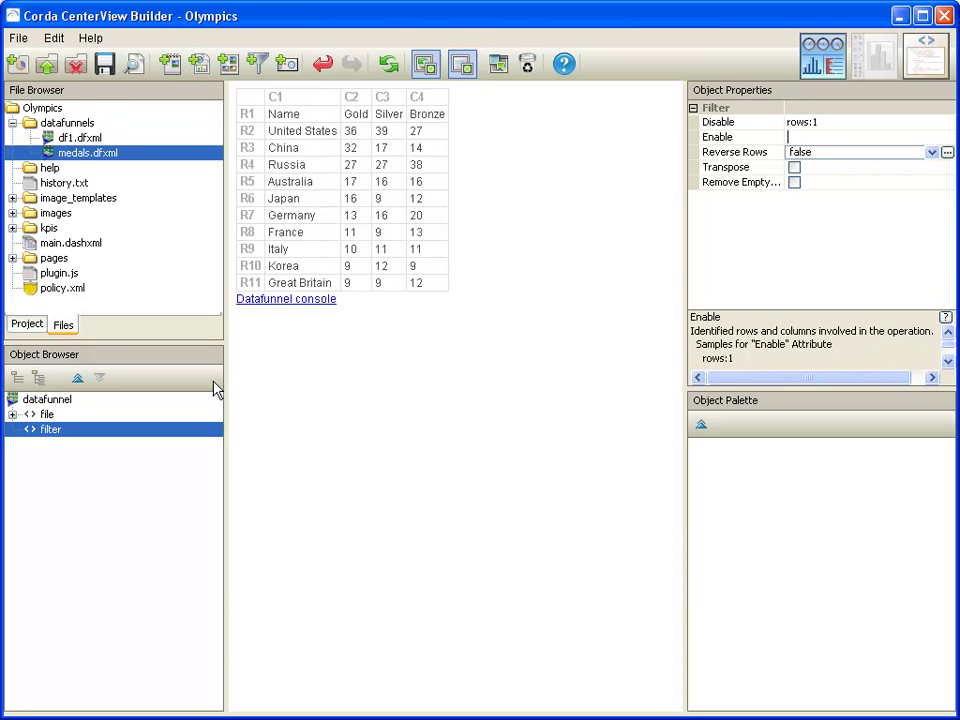
Step: Add a second filter to the datafunnel that disables columns:3-4, and review the data at the file stage and after each filter
left_click(701, 424)
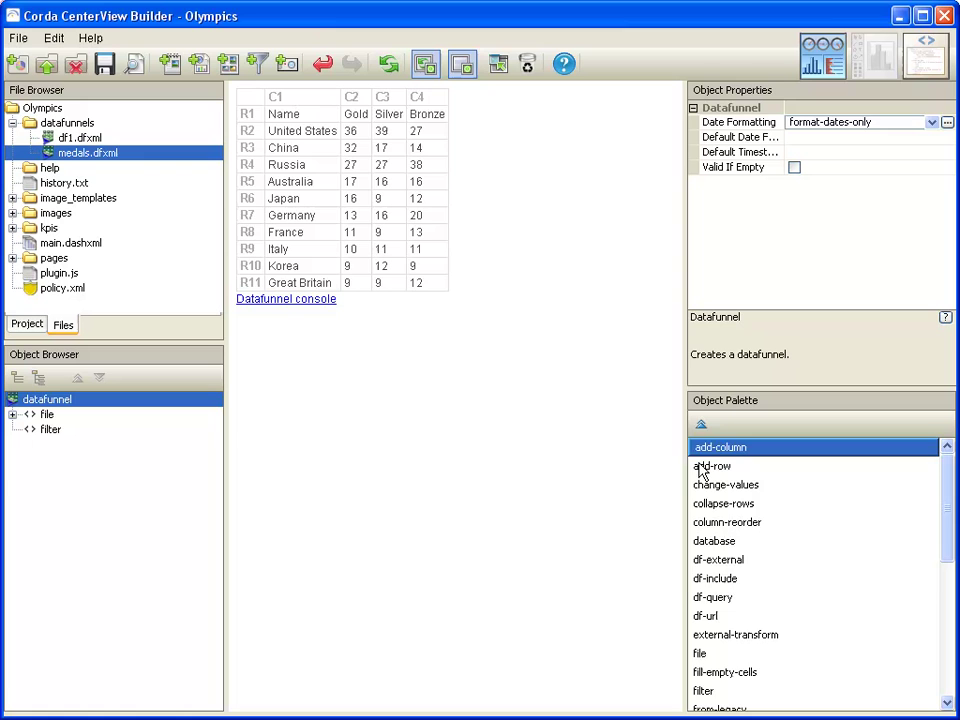
double_click(706, 692)
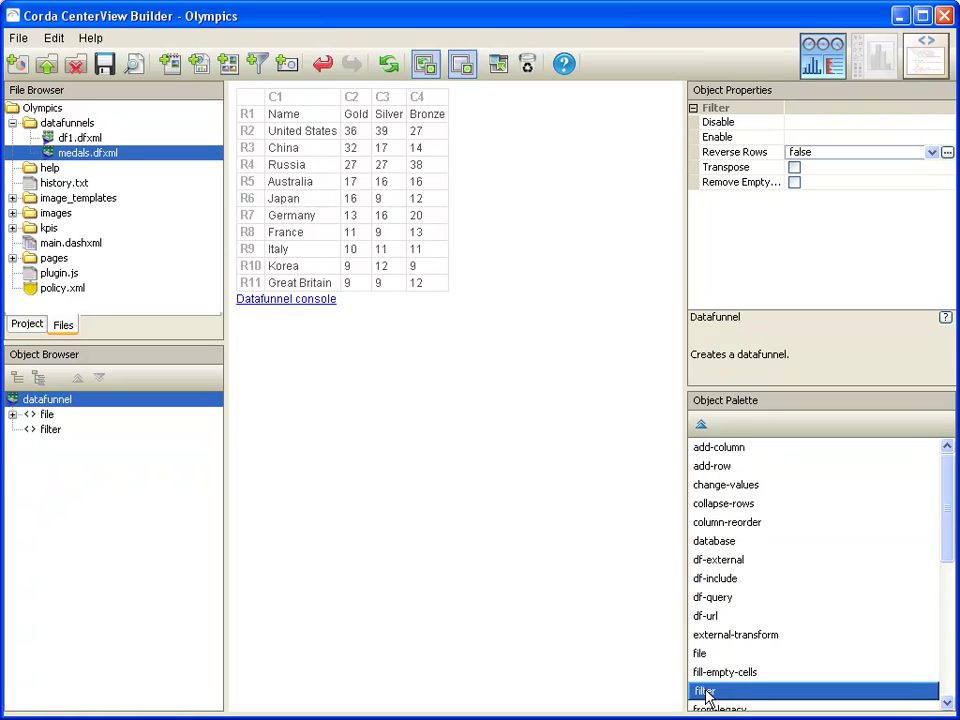
left_click(843, 122)
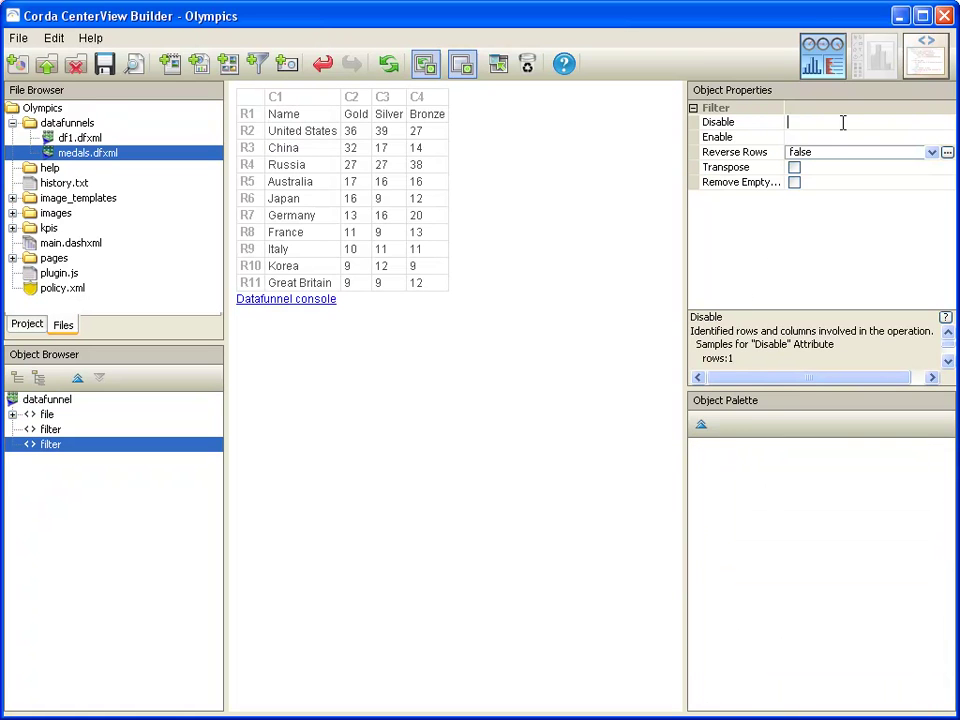
type("columns:3-4")
key("Return")
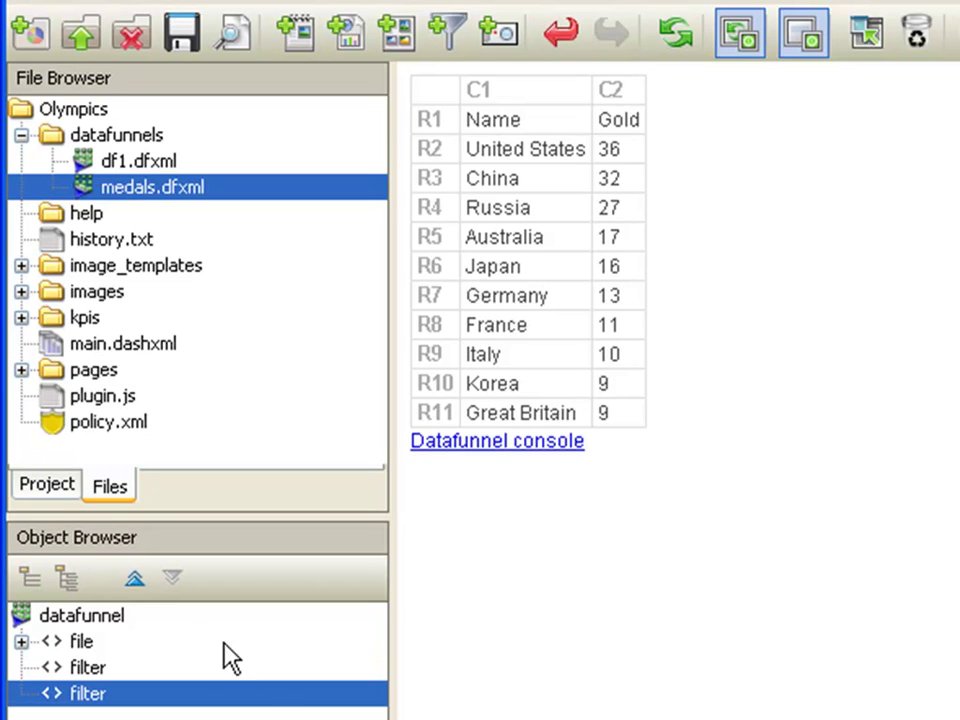
left_click(85, 650)
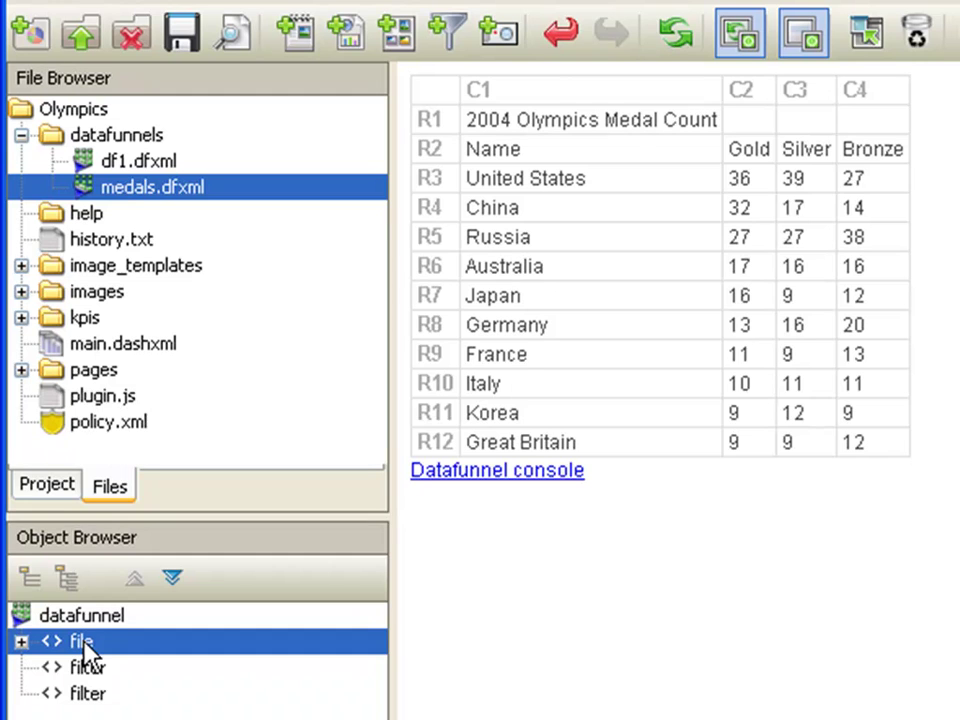
left_click(90, 667)
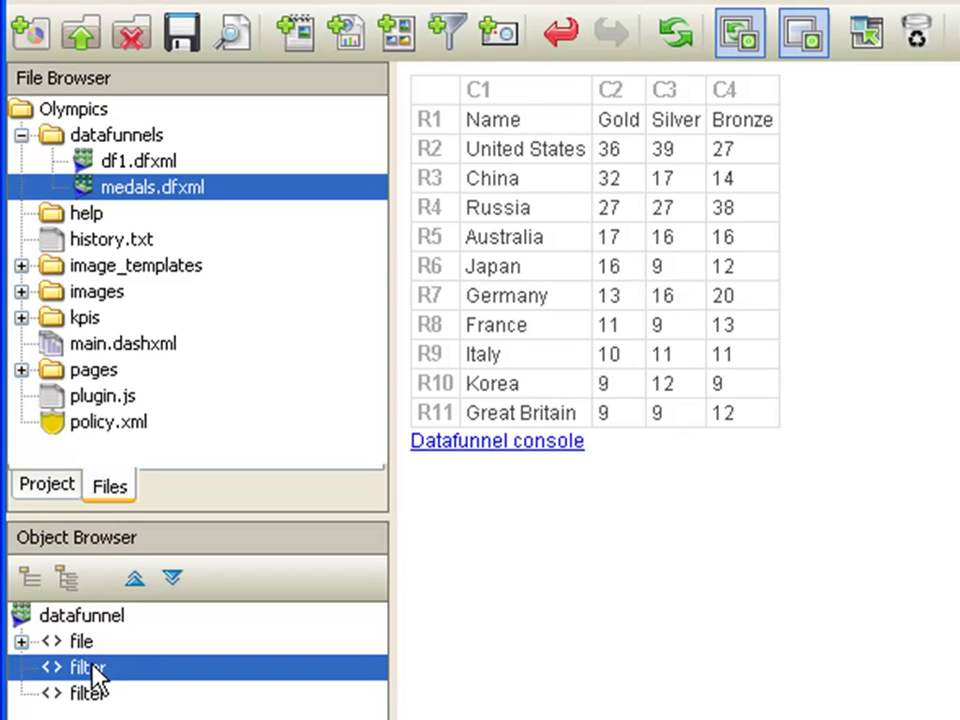
left_click(90, 693)
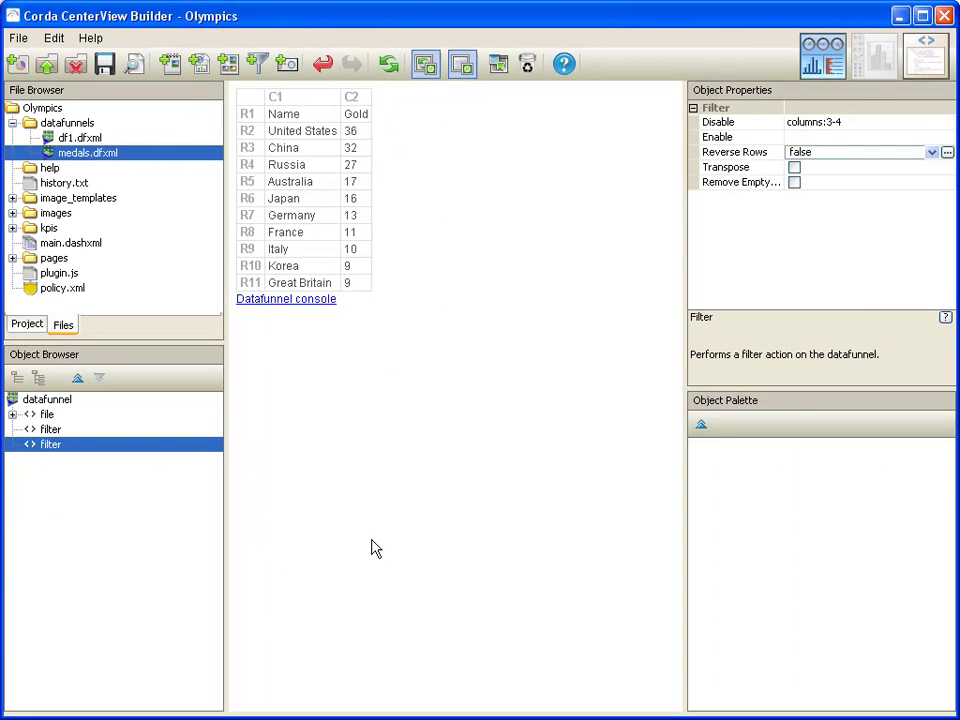
Step: Set the source of the Sample KPI graph's data to datafunnels/medals.dfxml and show the chart in the dashboard
left_click(42, 328)
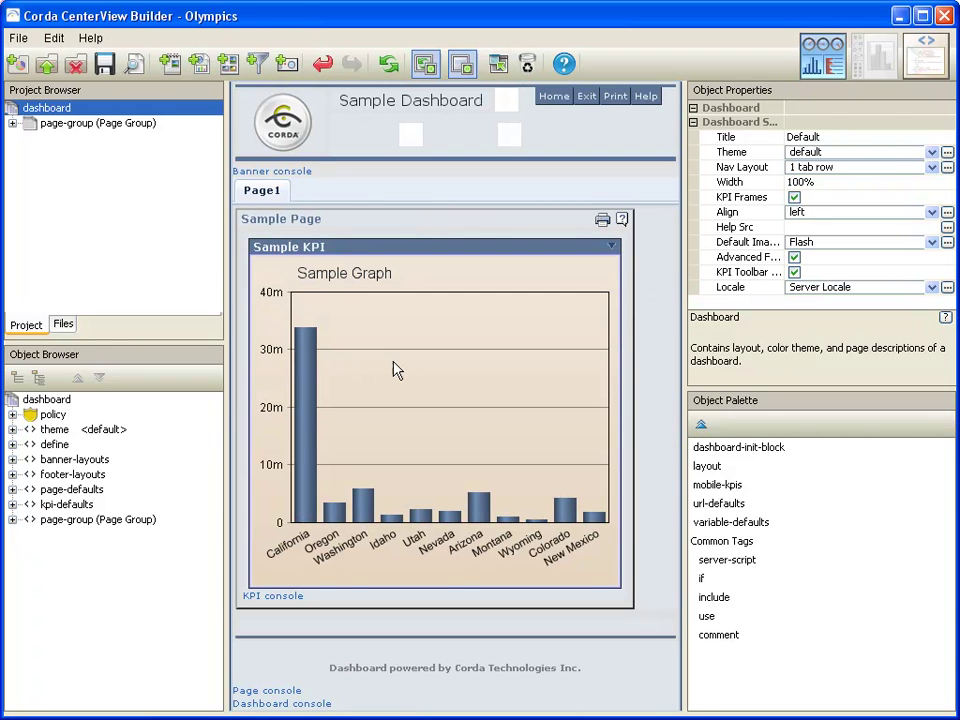
left_click(289, 429)
left_click(73, 609)
left_click(120, 624)
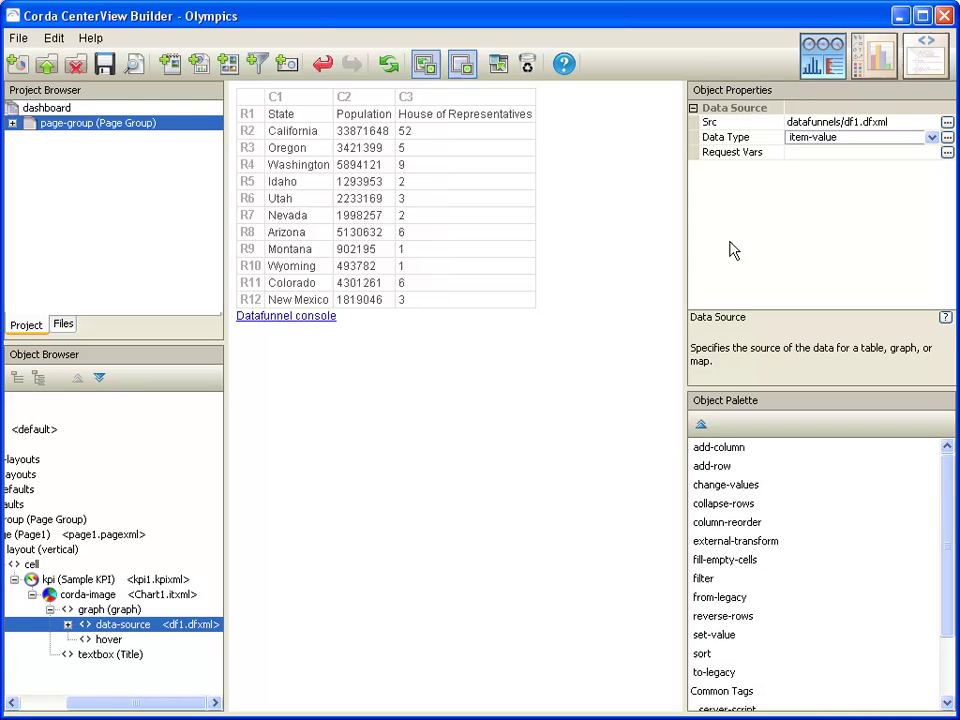
left_click(857, 122)
key("Delete")
key("Delete")
key("Delete")
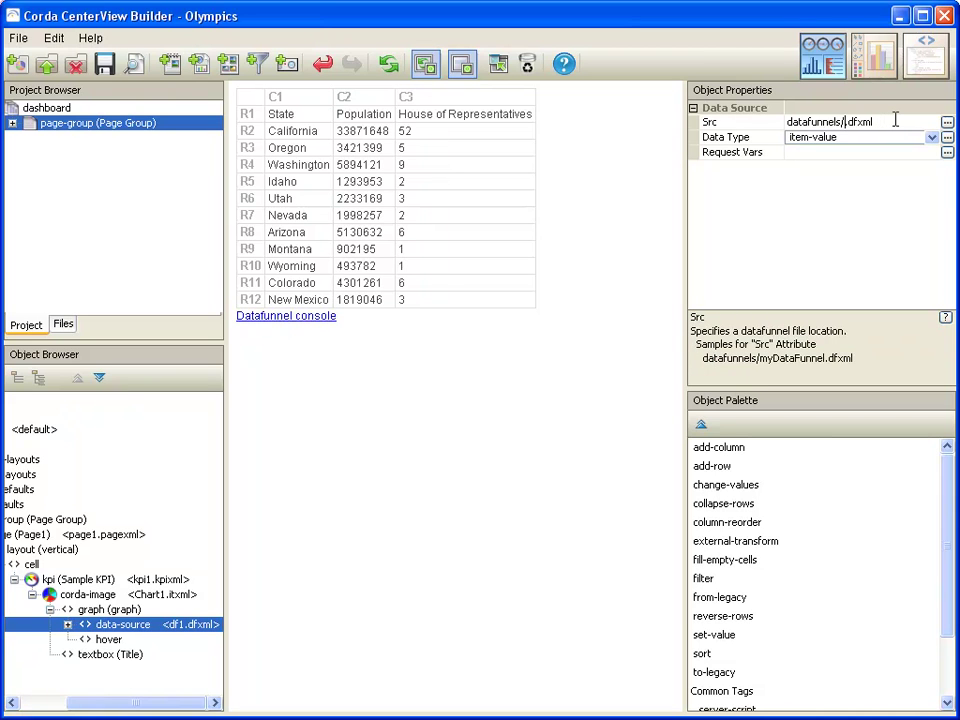
type("medals")
key("Return")
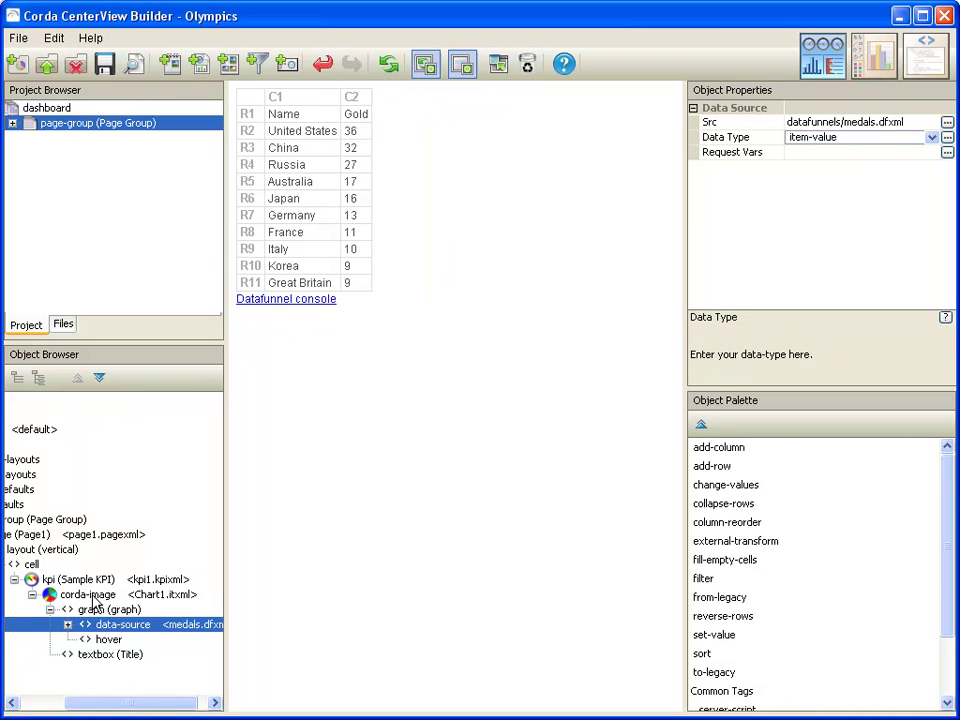
left_click(90, 595)
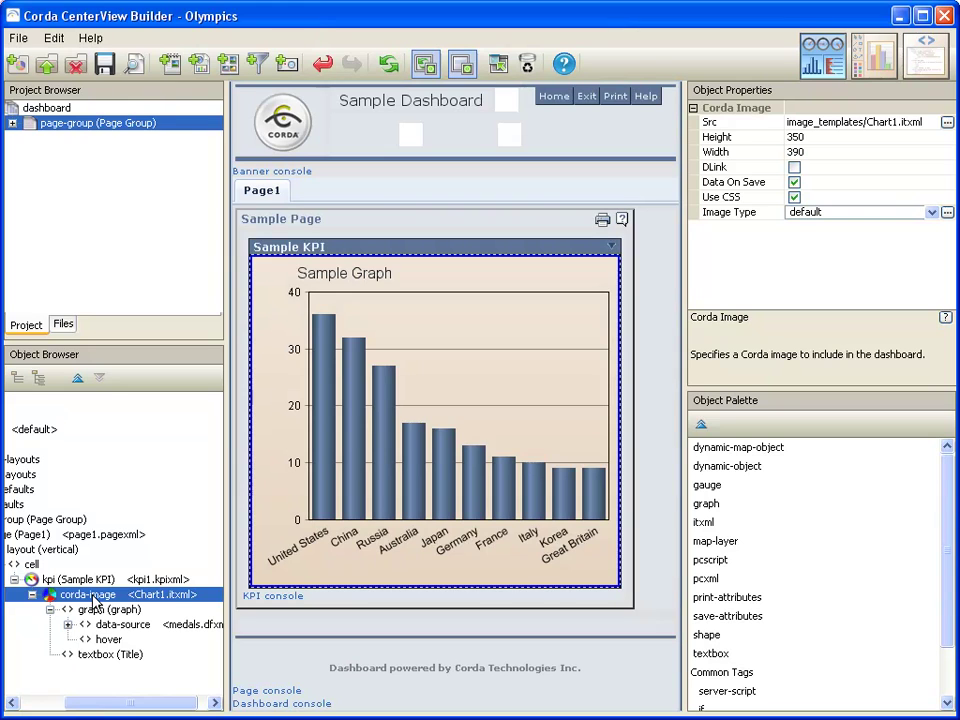